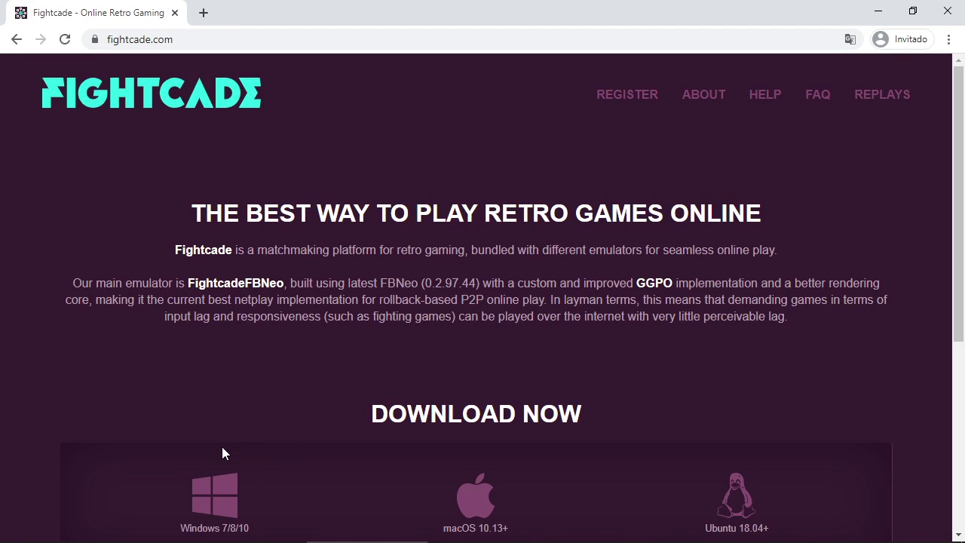
Start downloading the Windows 7/8/10 version of Fightcade, cancel the download and dismiss it
scroll(224, 381, "down", 2)
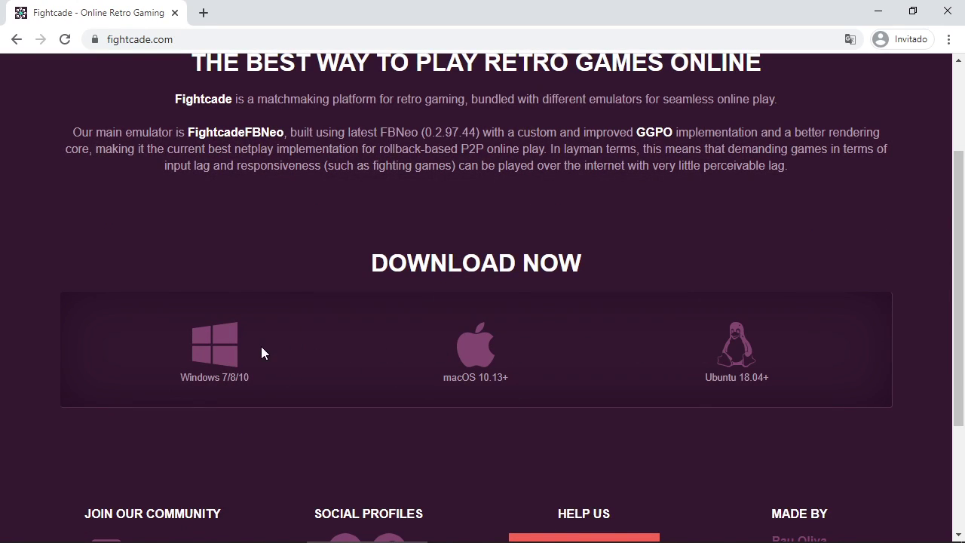
left_click(220, 364)
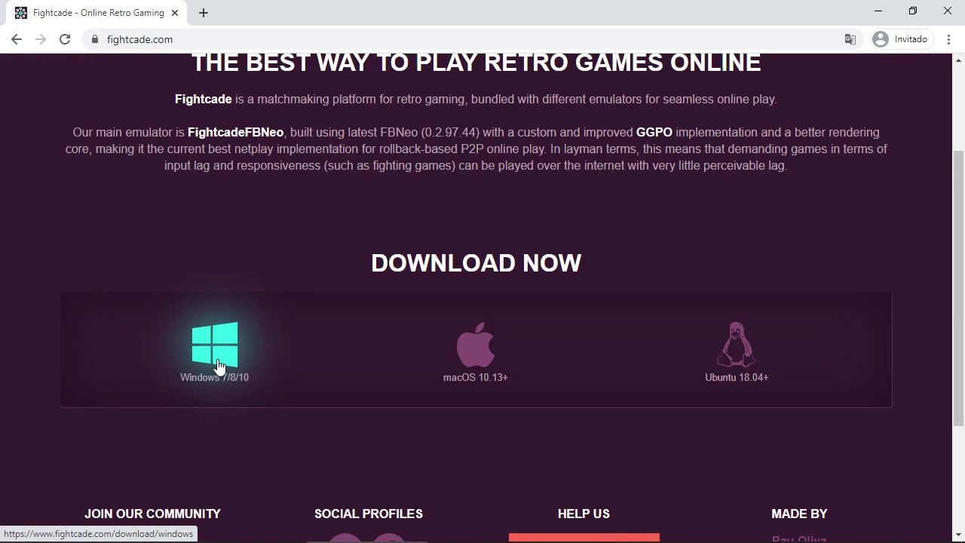
left_click(215, 356)
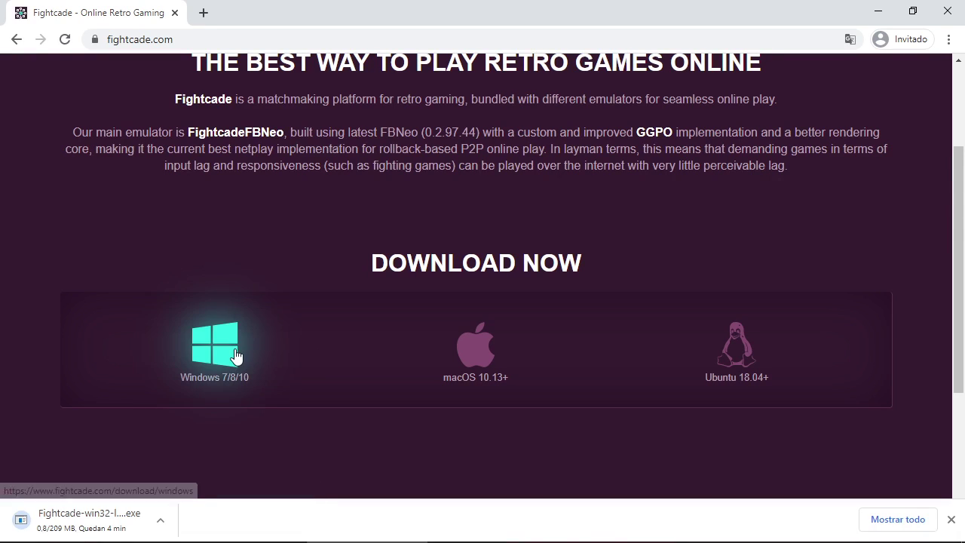
left_click(165, 522)
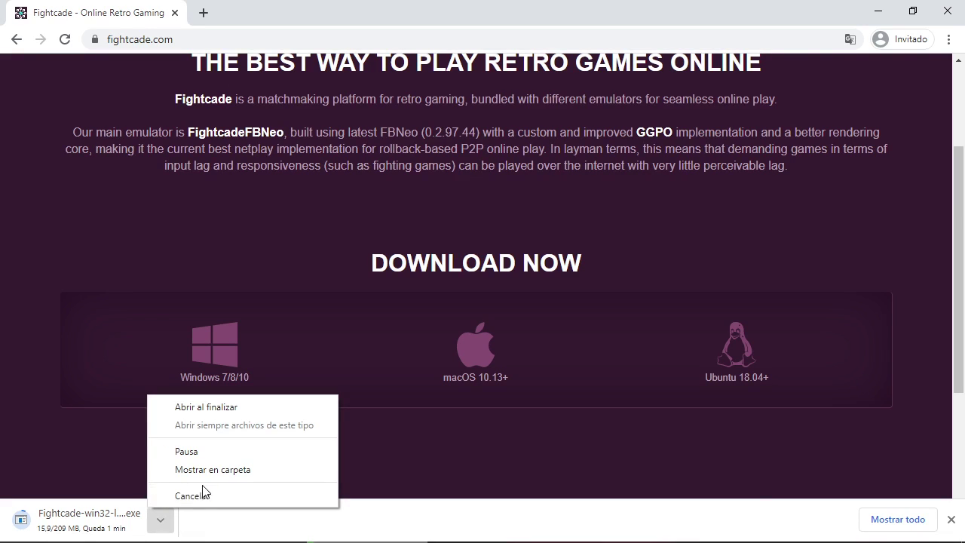
left_click(219, 496)
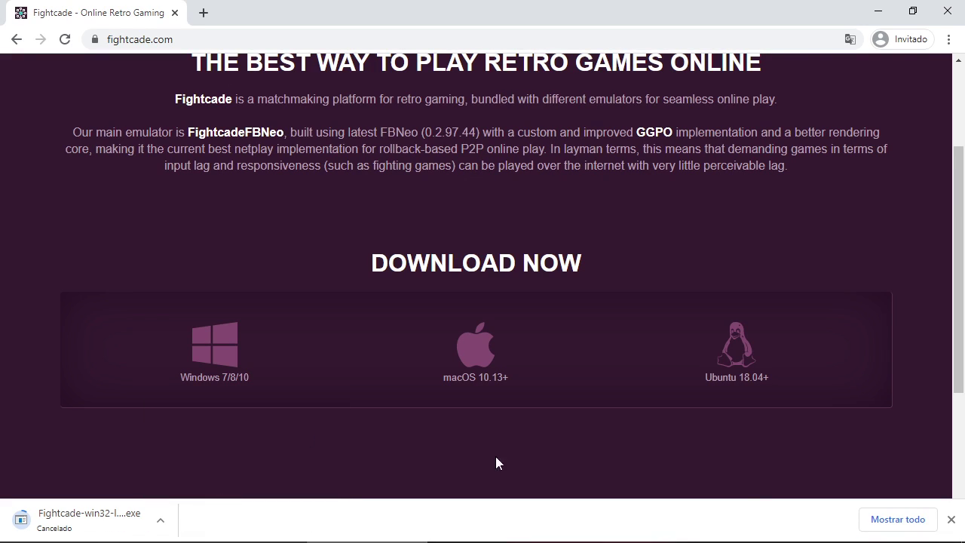
left_click(952, 519)
Switch to the Instaladores folder in File Explorer and select Fightcade-win32-latest.exe
mouse_move(247, 537)
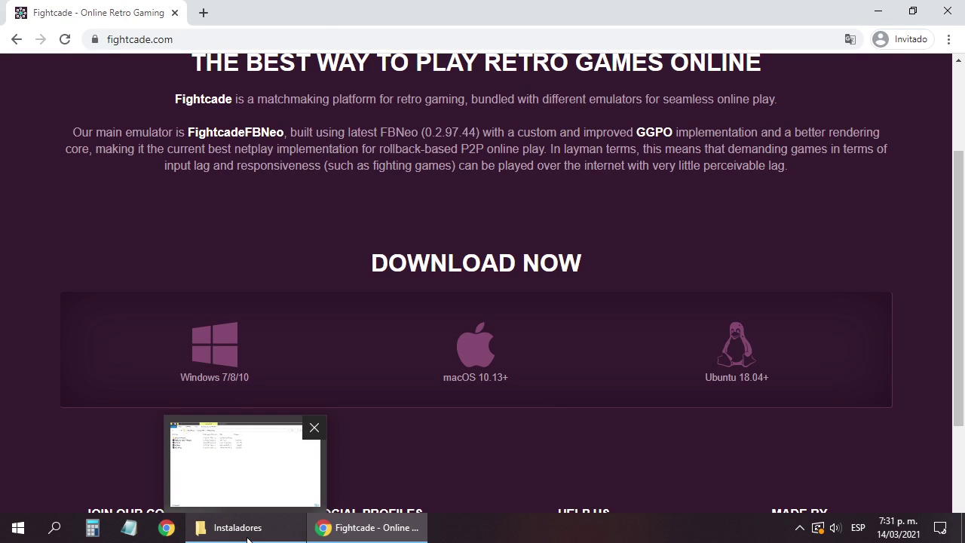
left_click(247, 537)
left_click(142, 117)
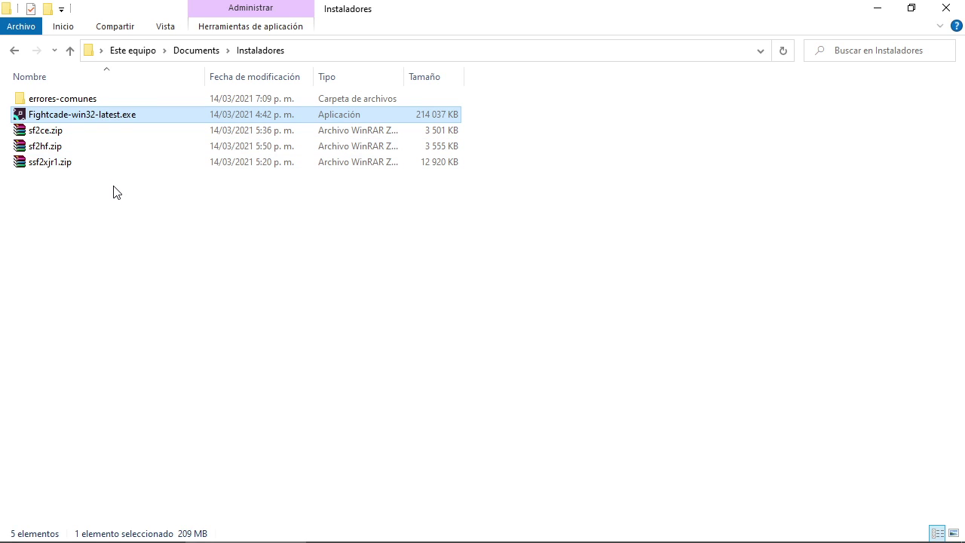
Examine the game archives sf2ce.zip, sf2hf.zip and ssf2xjr1.zip in the Instaladores folder
left_click_drag(113, 186, 22, 129)
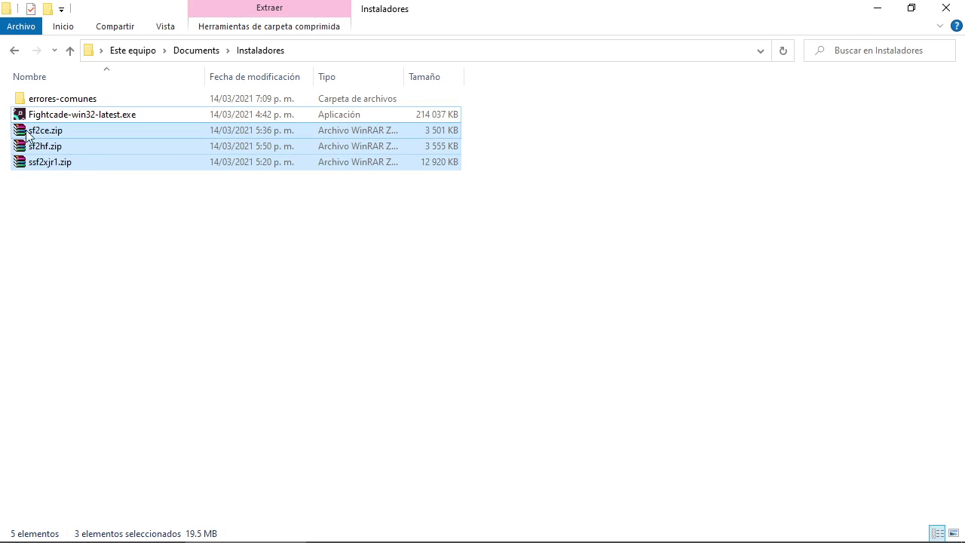
left_click(96, 193)
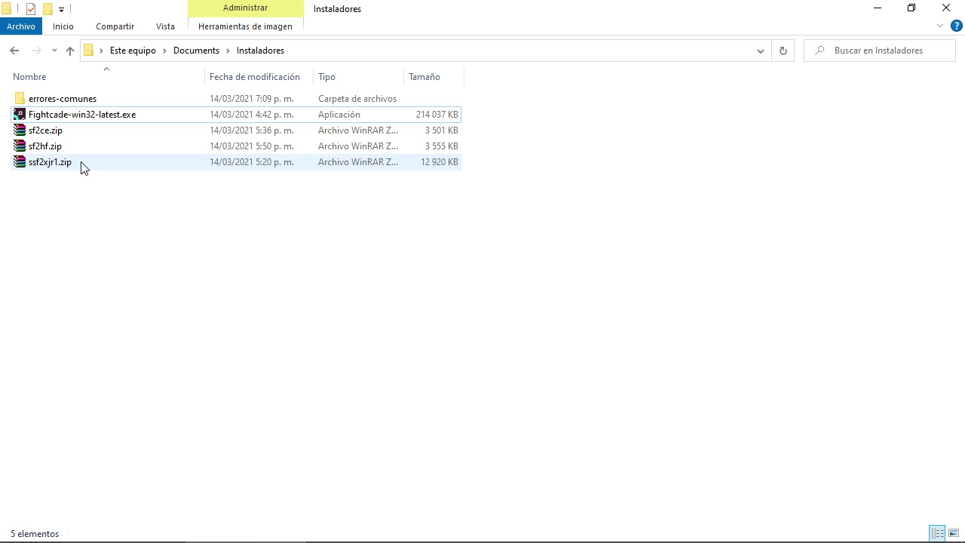
left_click_drag(113, 198, 36, 130)
left_click(94, 197)
left_click(57, 136)
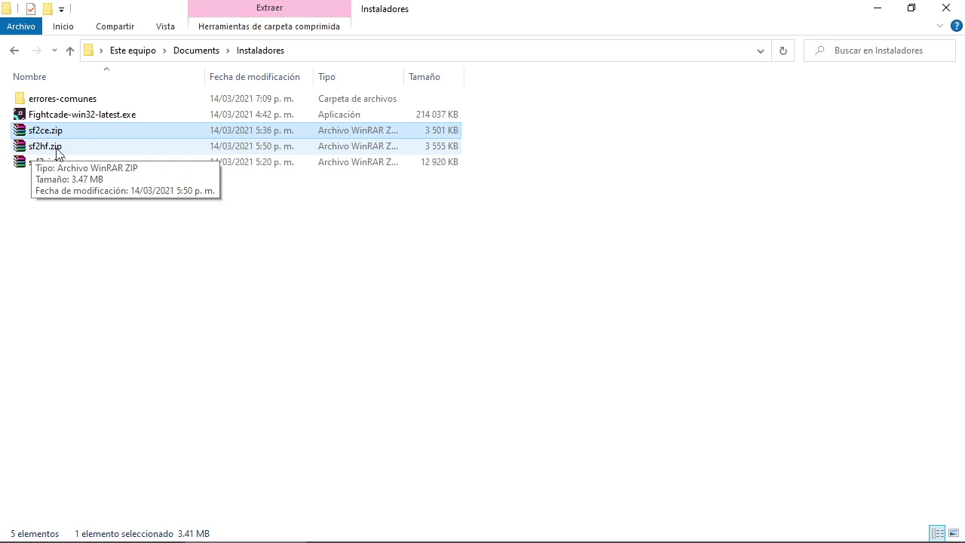
mouse_move(43, 168)
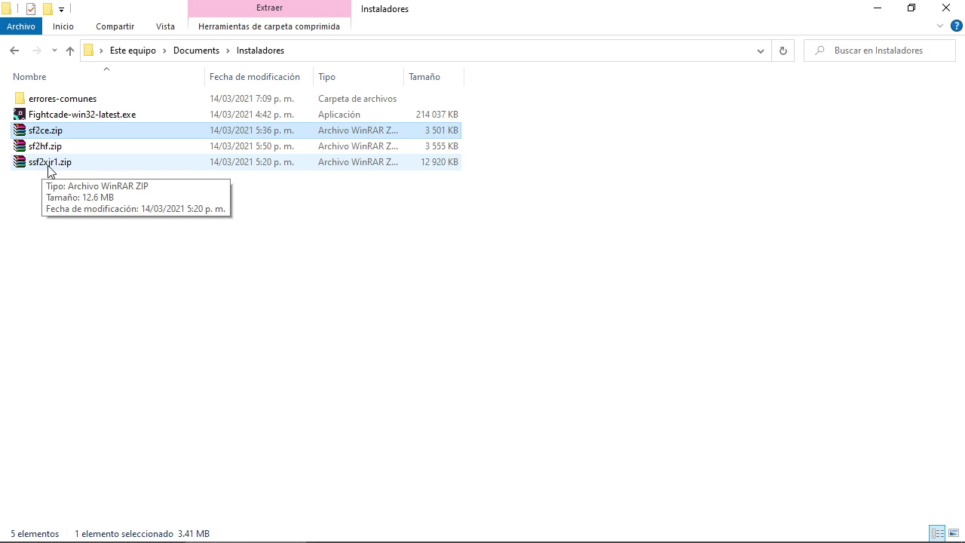
left_click_drag(113, 200, 28, 135)
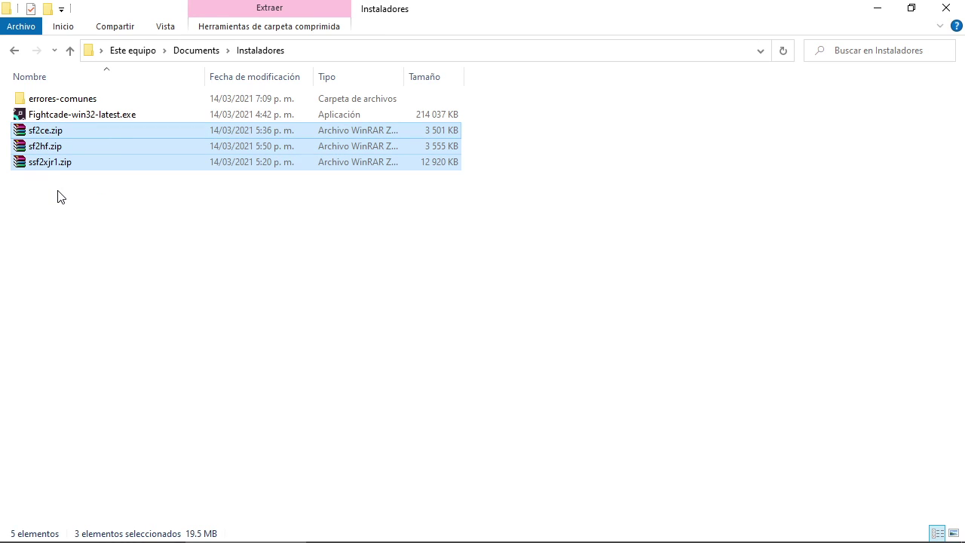
left_click(95, 201)
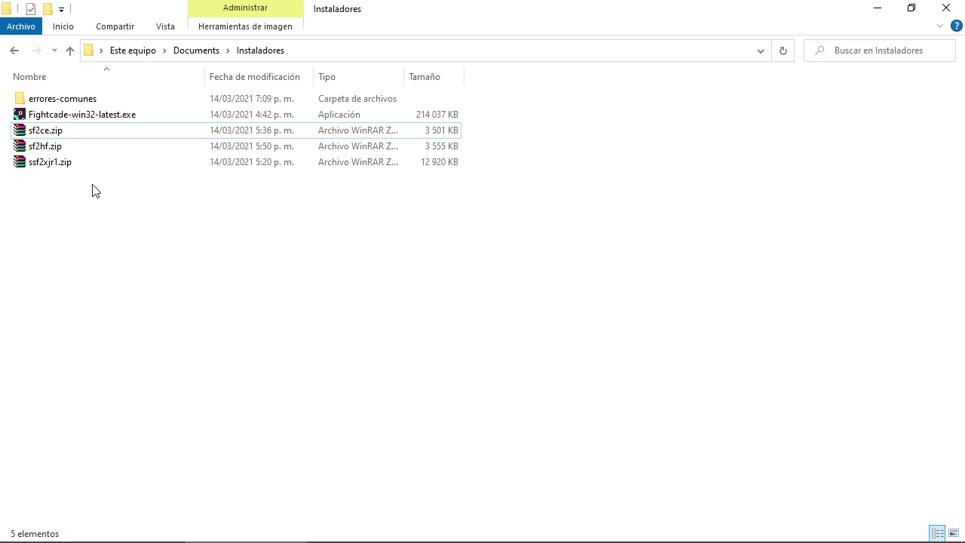
left_click_drag(110, 195, 24, 126)
left_click(76, 166)
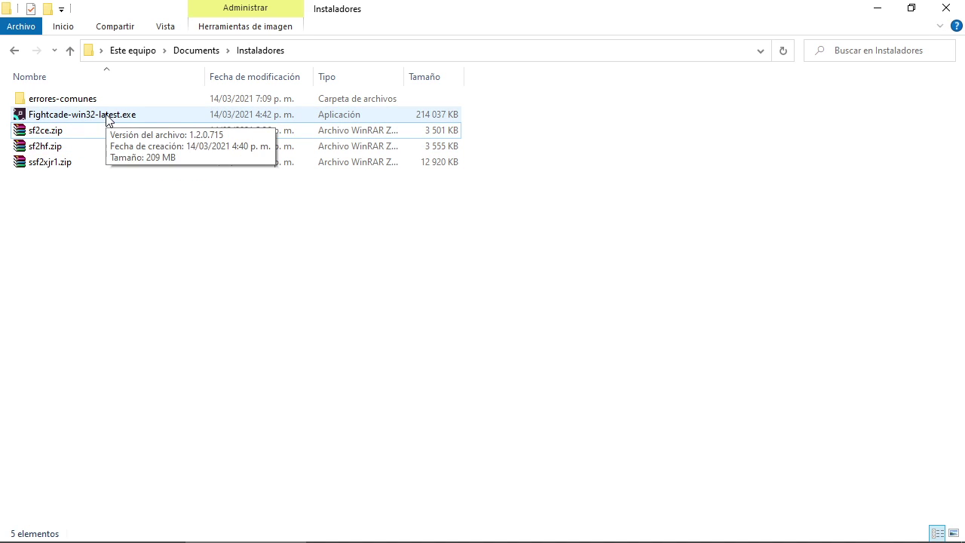
Run Fightcade-win32-latest.exe and proceed to the choice of installation path
left_click(57, 119)
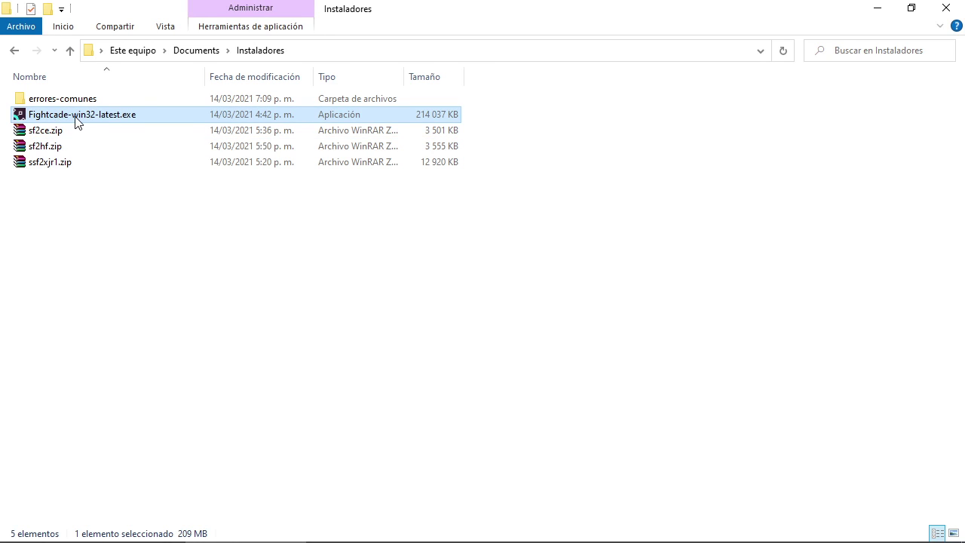
double_click(76, 122)
left_click(446, 287)
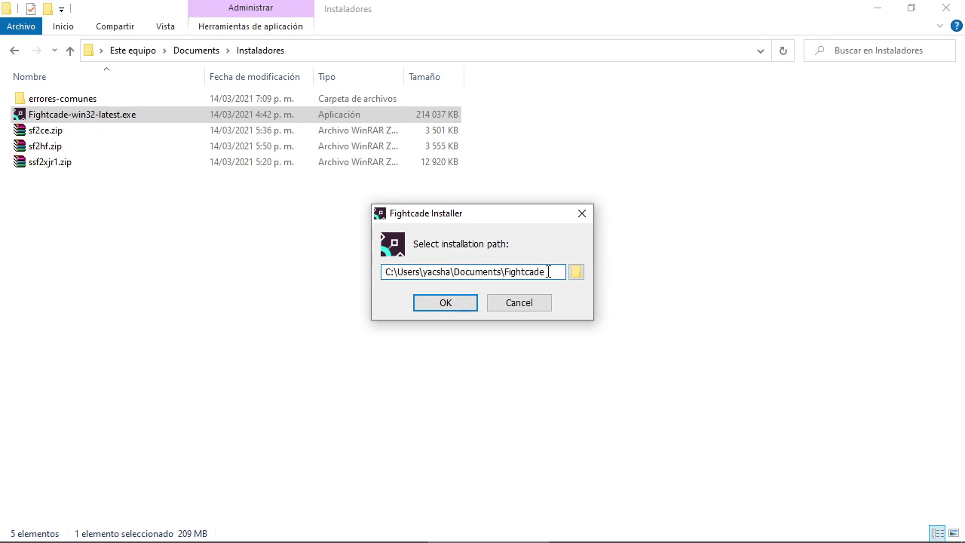
Review the proposed installation path and install Fightcade in the Fightcade folder inside Documents
left_click_drag(548, 271, 387, 272)
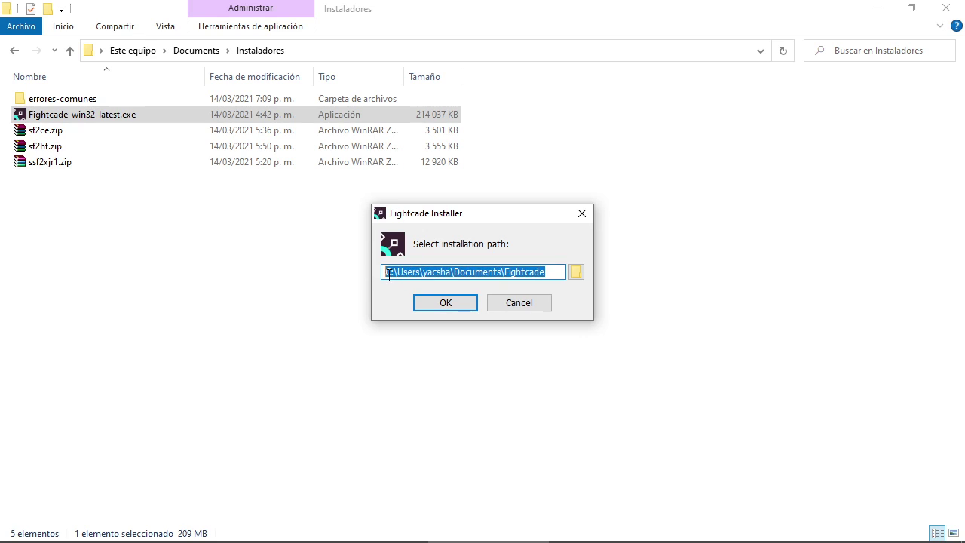
left_click(456, 271)
left_click_drag(456, 272, 503, 272)
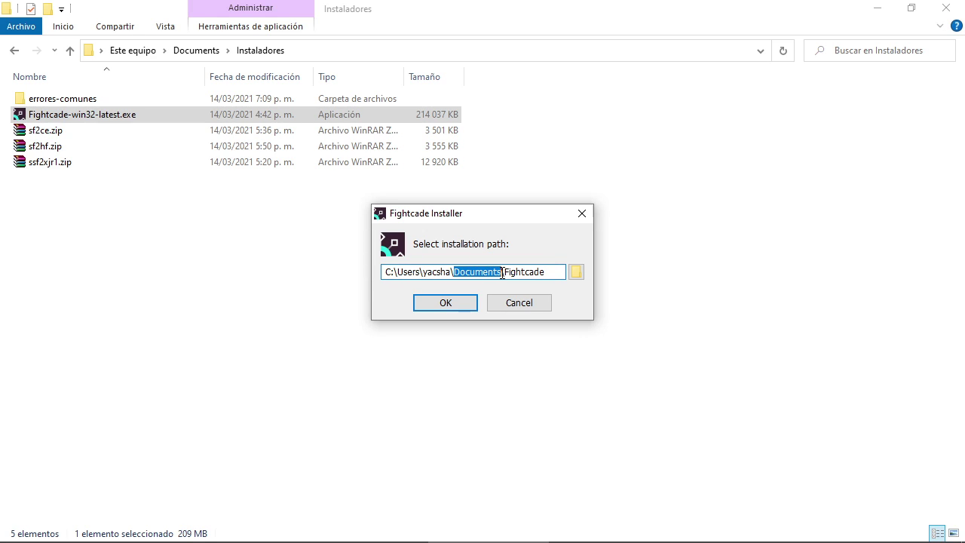
left_click(549, 271)
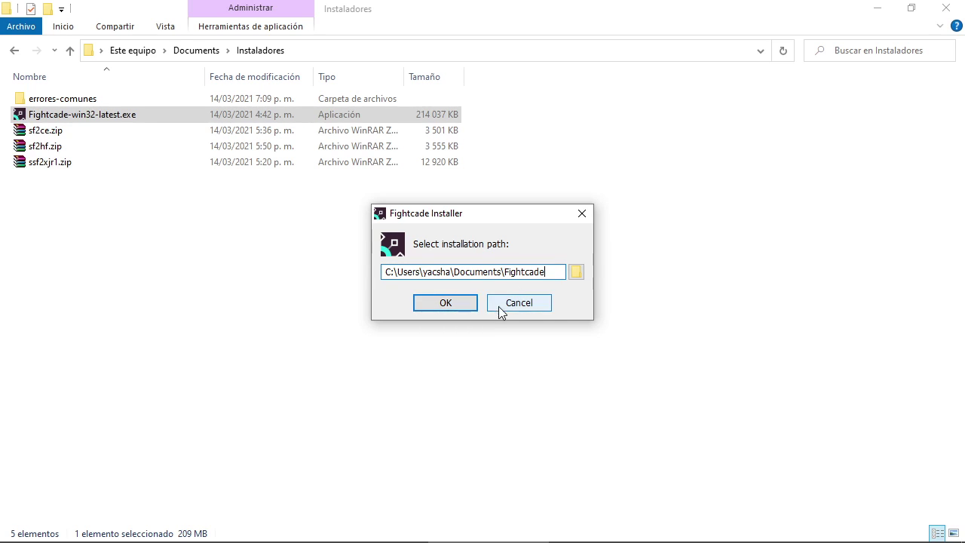
left_click(463, 305)
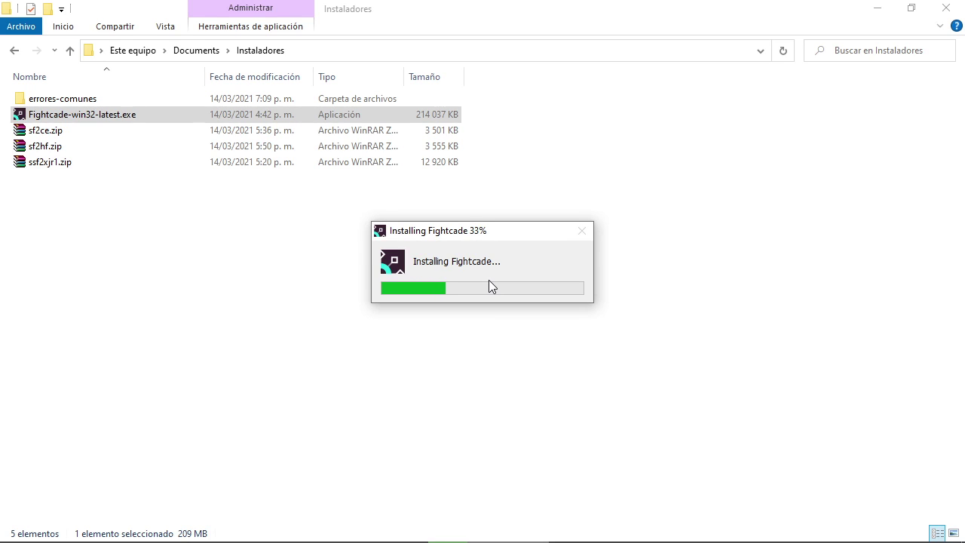
Switch to the Fightcade website in Chrome and open the new user registration form
mouse_move(299, 526)
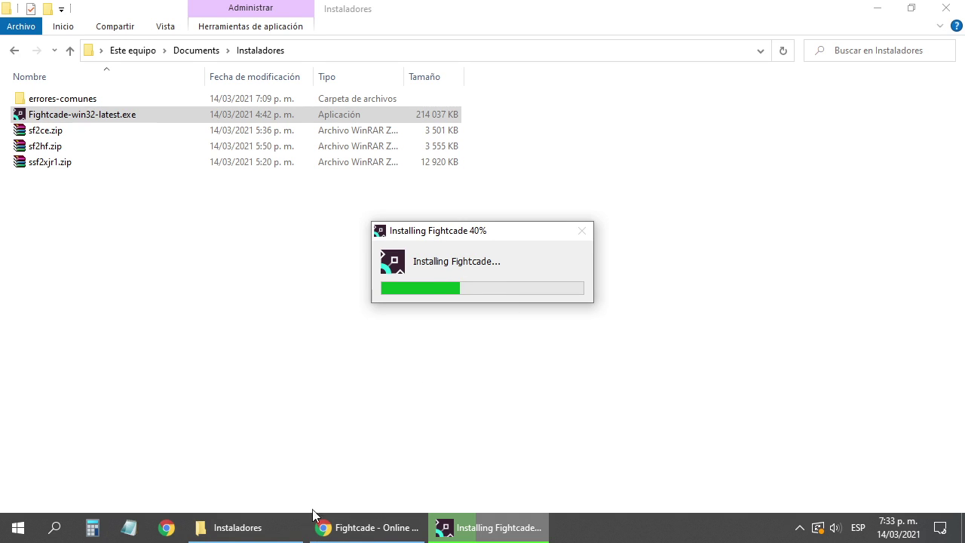
left_click(362, 527)
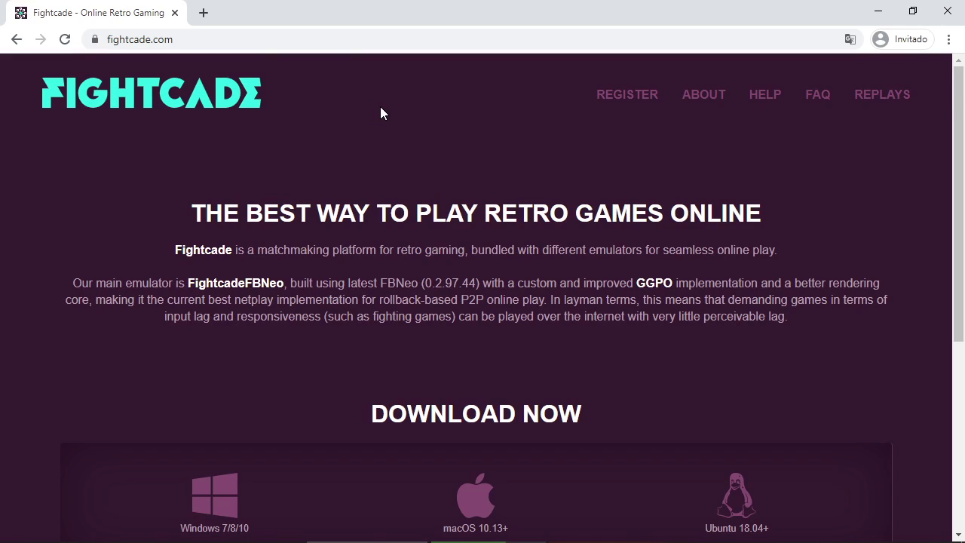
left_click(633, 100)
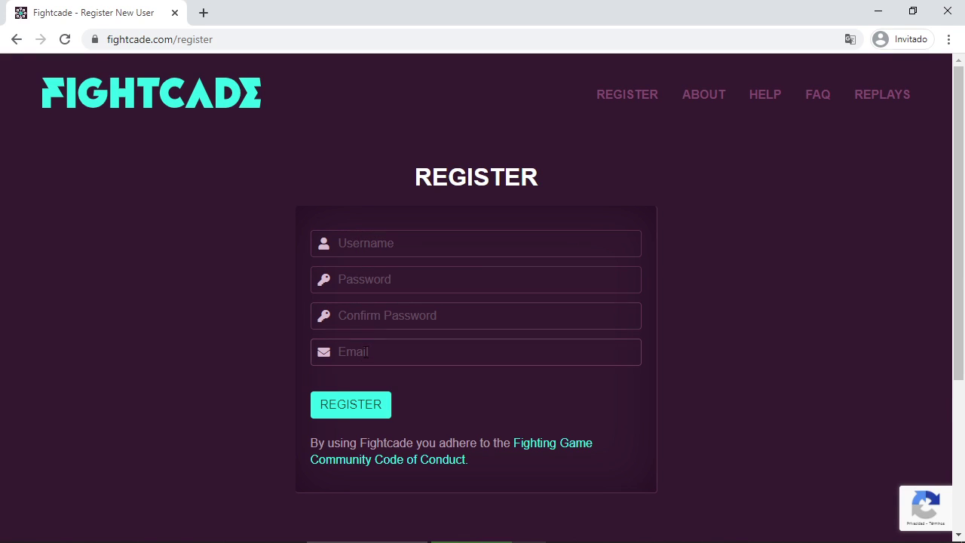
left_click(372, 286)
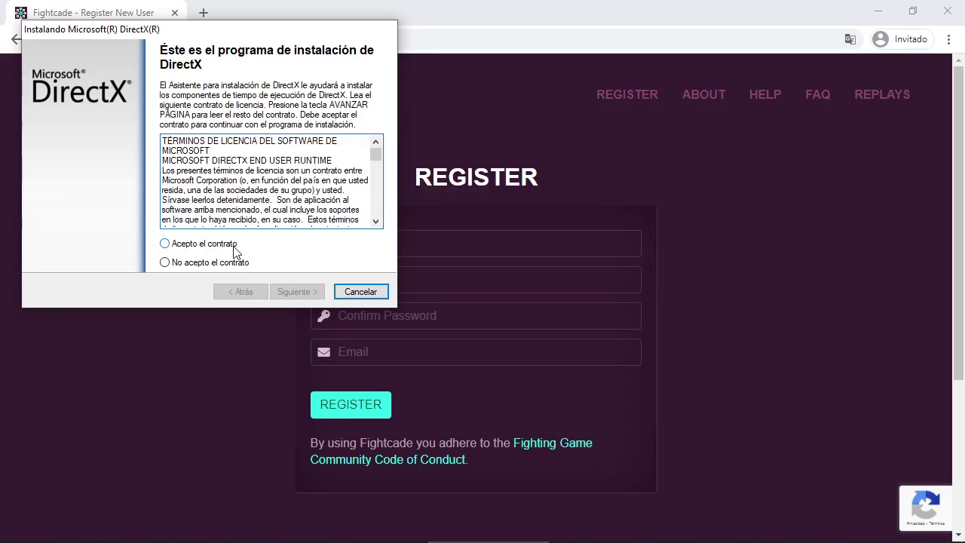
Accept the DirectX licence agreement, start installing its components and move the installer window toward the middle of the page
left_click(233, 247)
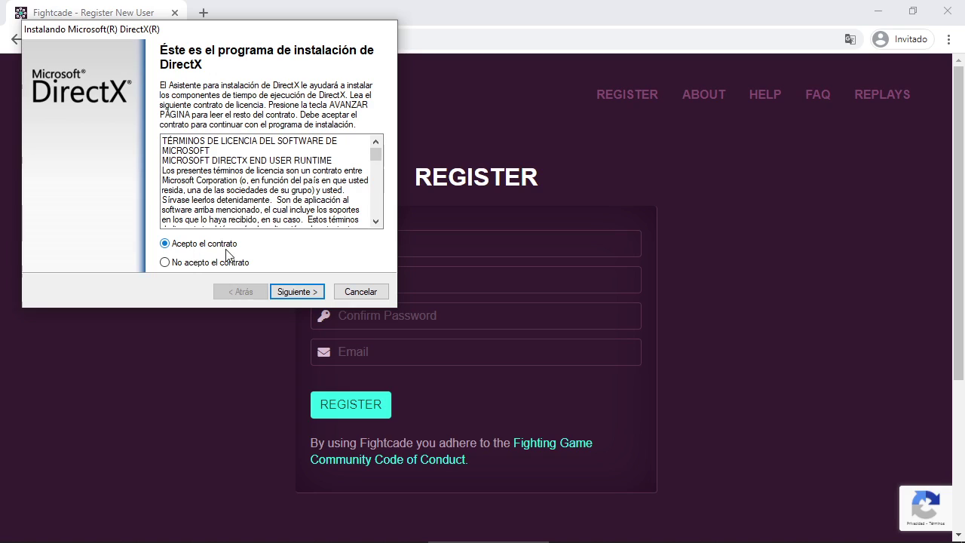
left_click(298, 294)
left_click(299, 294)
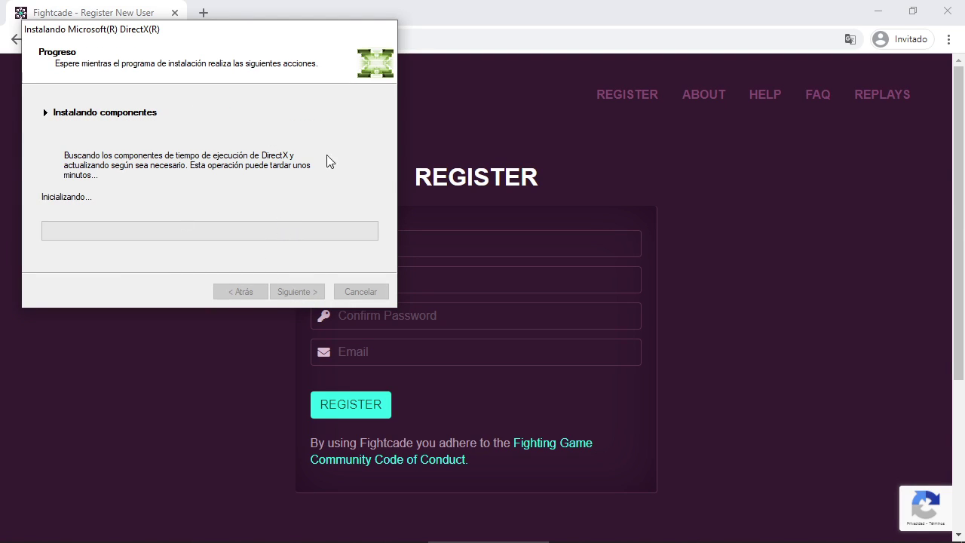
left_click_drag(231, 28, 396, 98)
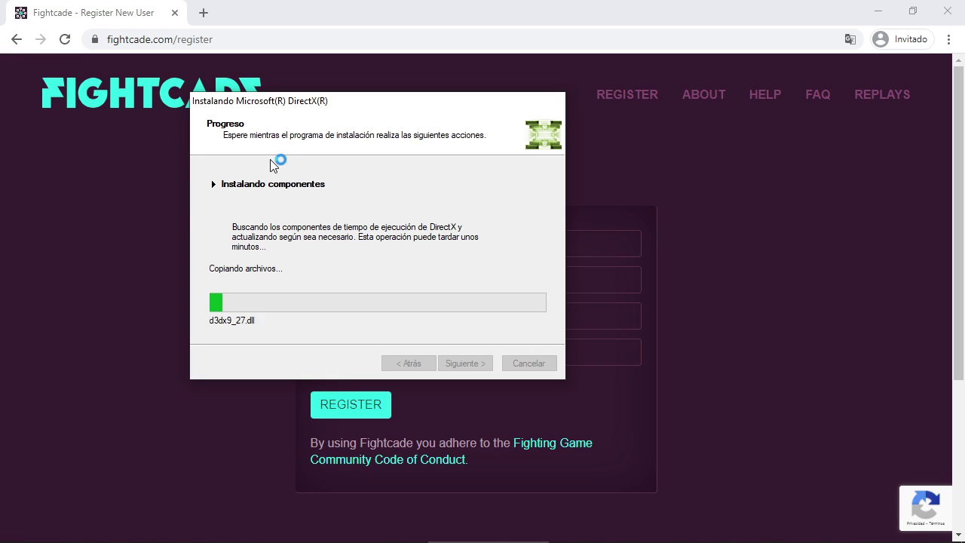
Return to the Fightcade registration form and look over its username, password confirmation and email fields
left_click(142, 284)
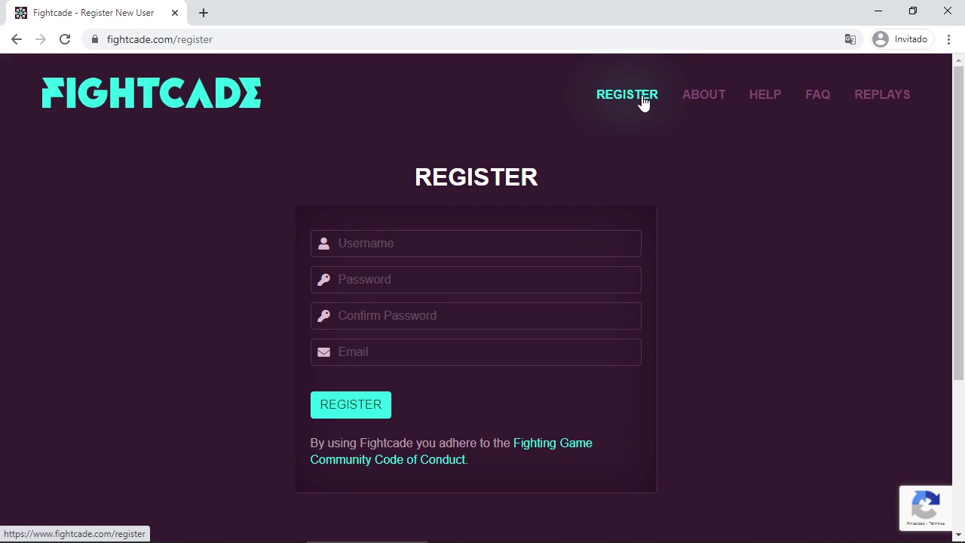
left_click(373, 240)
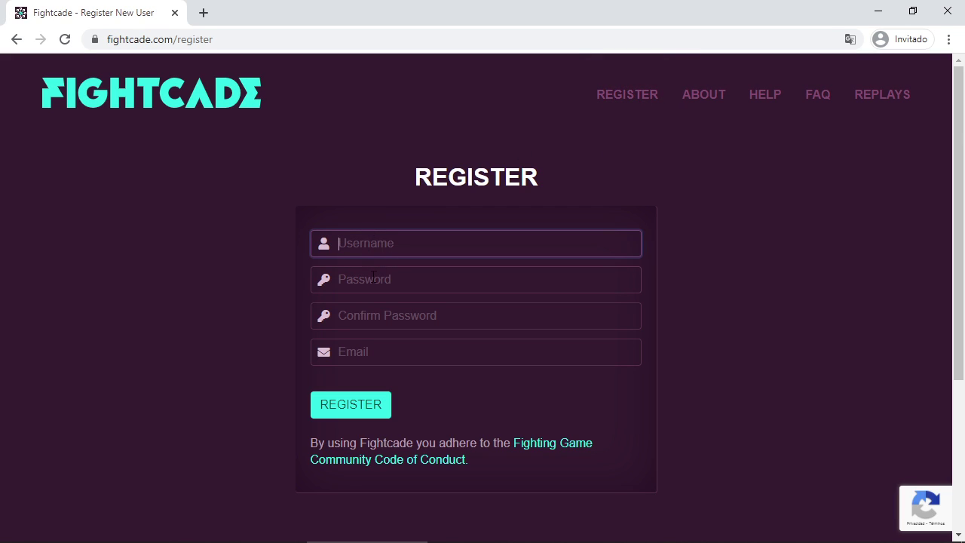
left_click(369, 316)
left_click(356, 359)
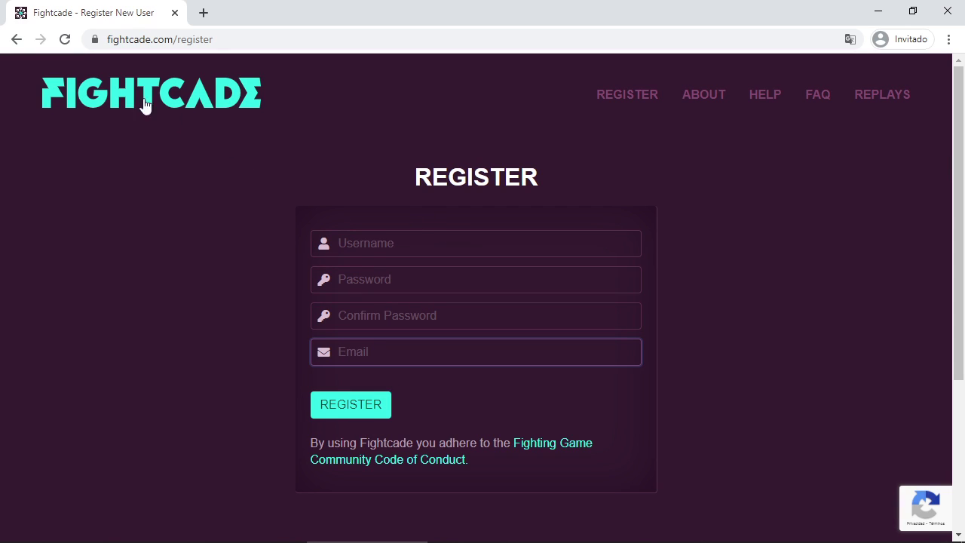
Bring the DirectX installer back over the Instaladores folder, complete it and dismiss the Fightcade installer's final dialog
left_click(481, 528)
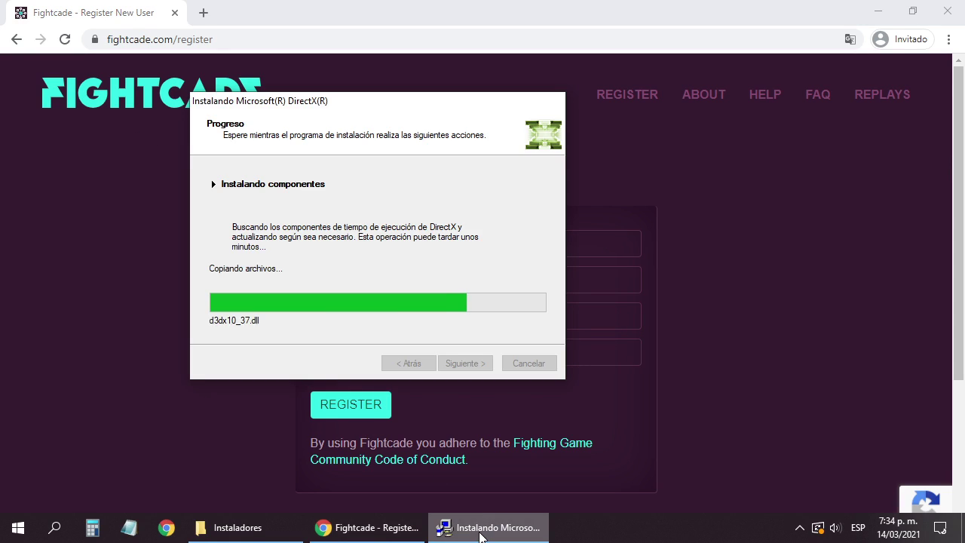
left_click(292, 533)
left_click(484, 532)
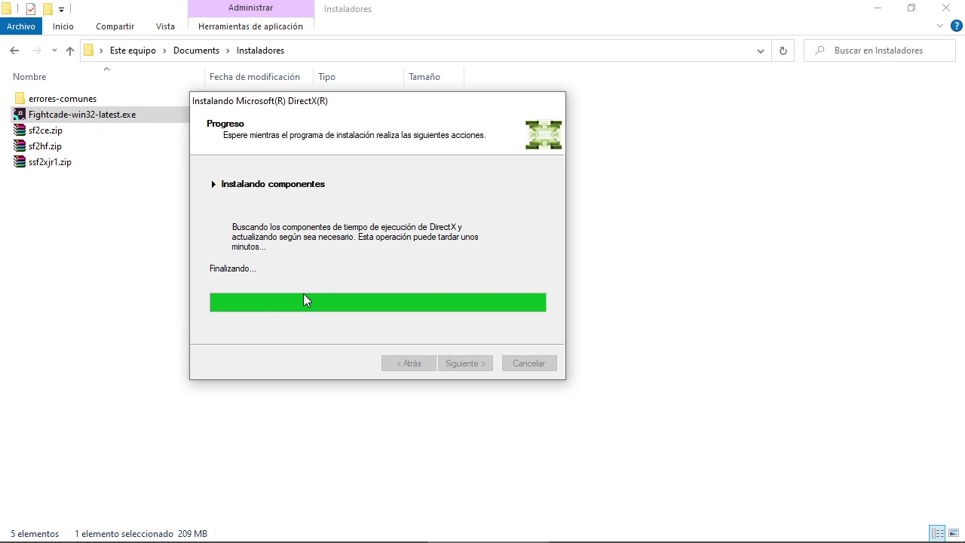
left_click(466, 363)
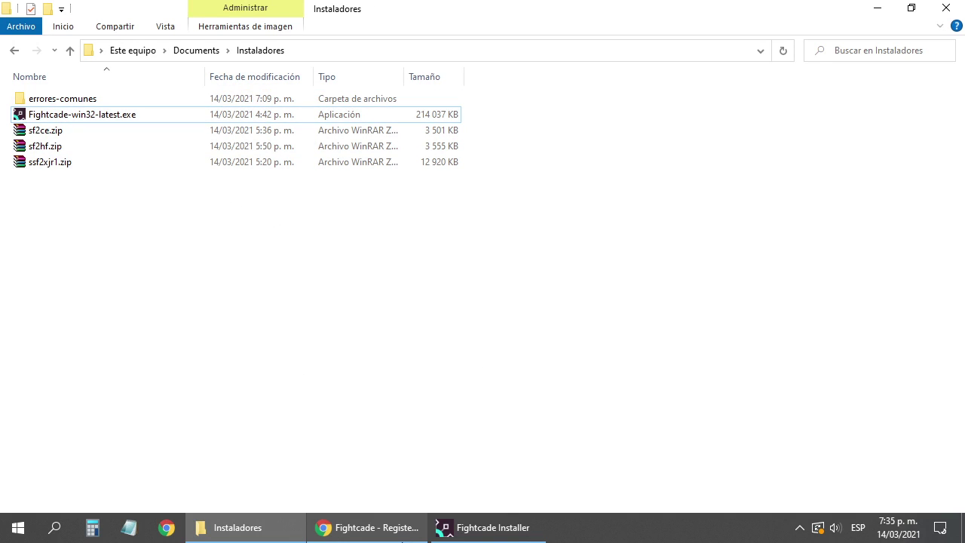
left_click(447, 528)
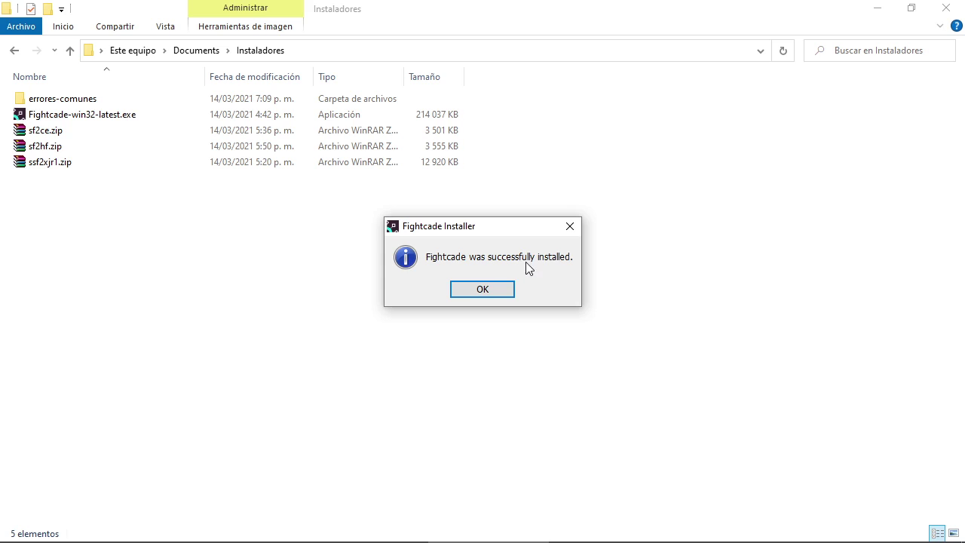
left_click(482, 289)
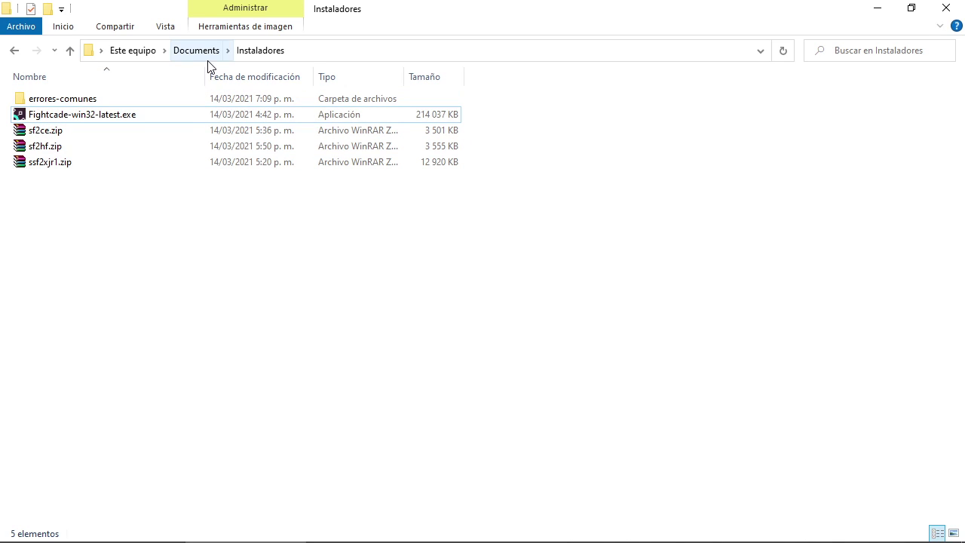
Go up to Documents, open the Fightcade folder and locate Fightcade2.exe
left_click(70, 51)
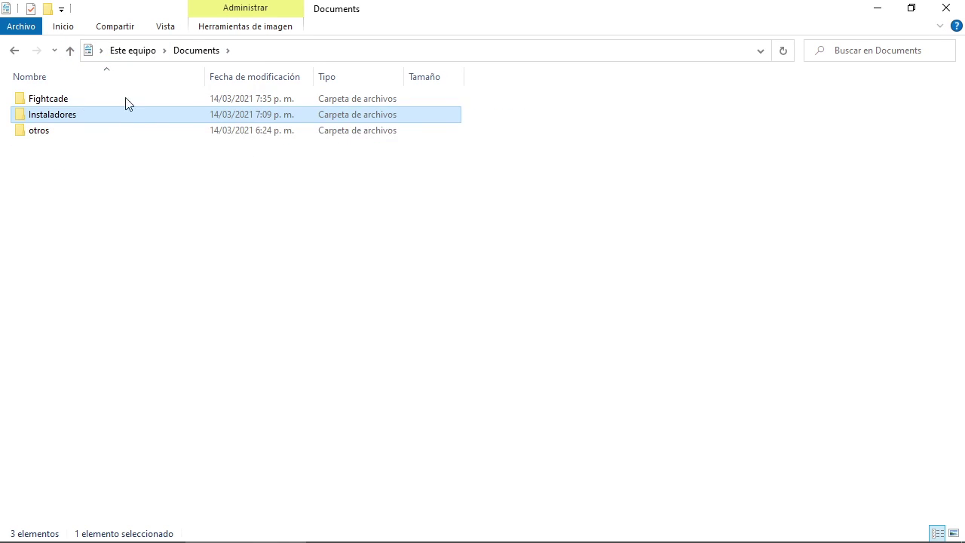
left_click(69, 103)
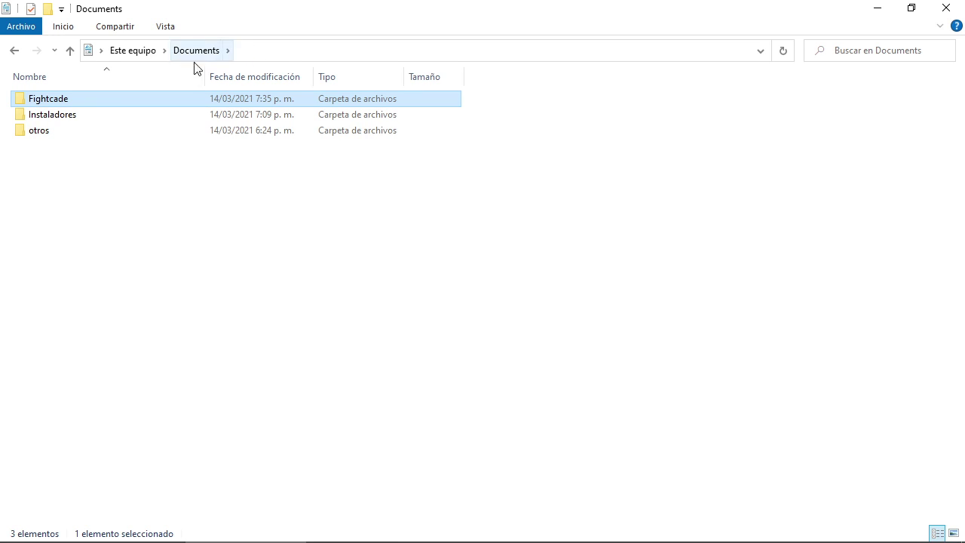
double_click(64, 102)
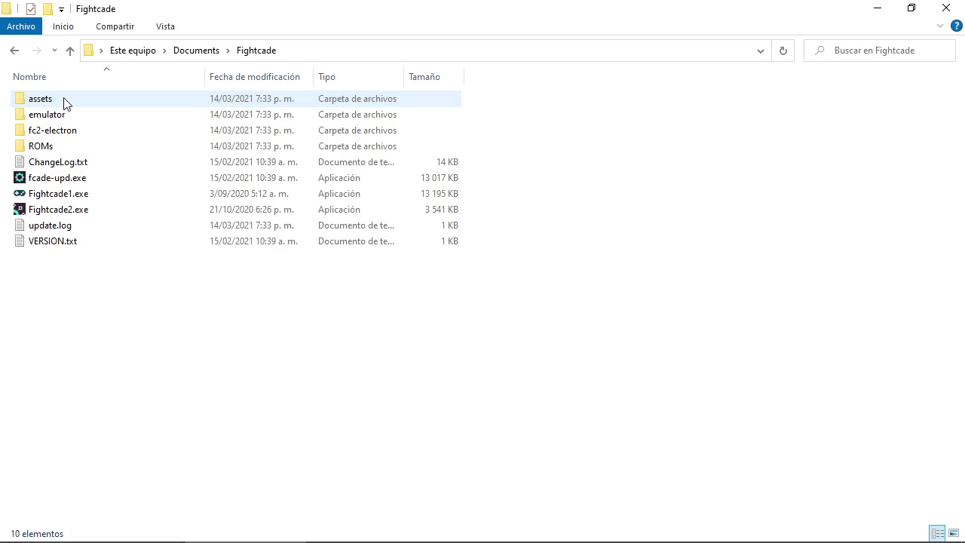
left_click(77, 213)
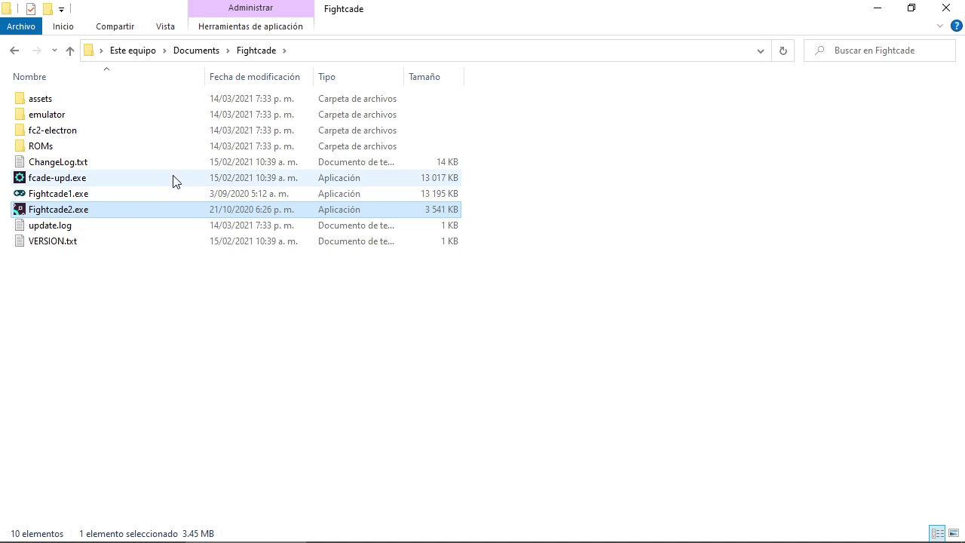
Cut the sf2ce.zip, sf2hf.zip and ssf2xjr1.zip archives from the Instaladores folder in Documents
left_click(178, 55)
double_click(56, 116)
left_click_drag(101, 185, 33, 133)
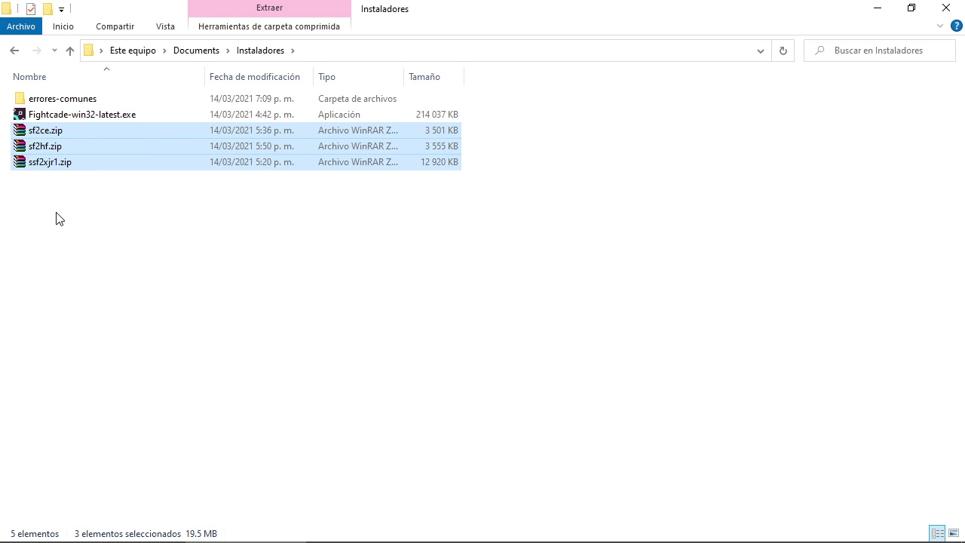
right_click(49, 144)
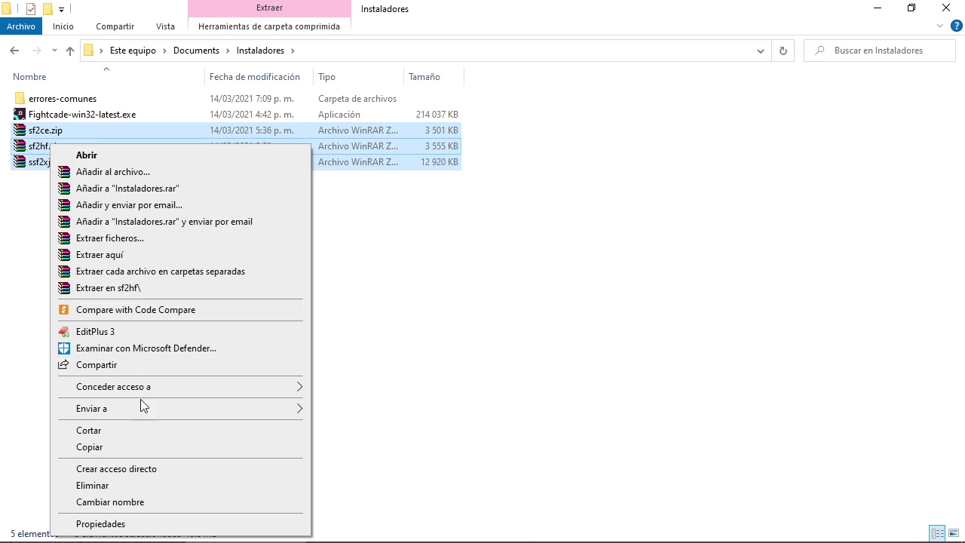
left_click(116, 434)
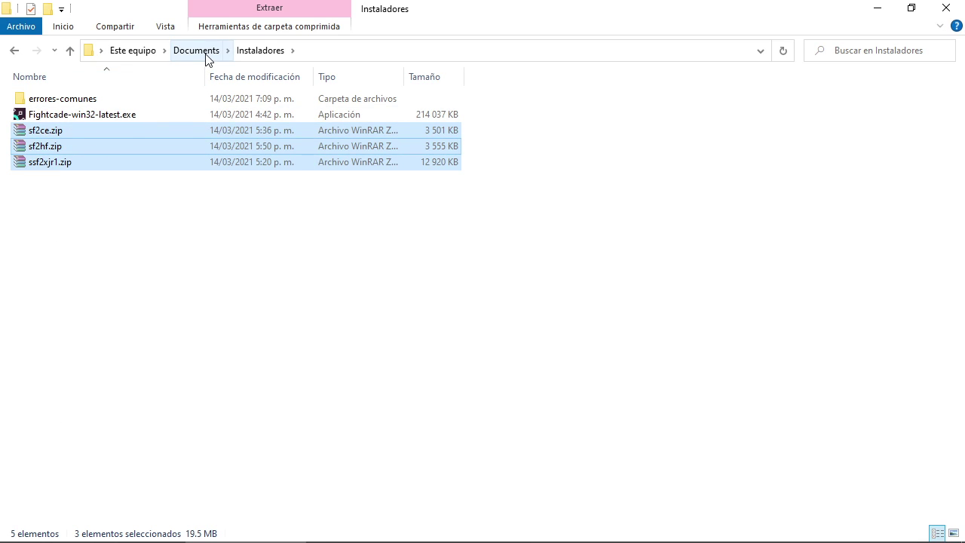
Open the ROMs folder inside Documents > Fightcade > emulator > fbneo
left_click(200, 53)
double_click(72, 97)
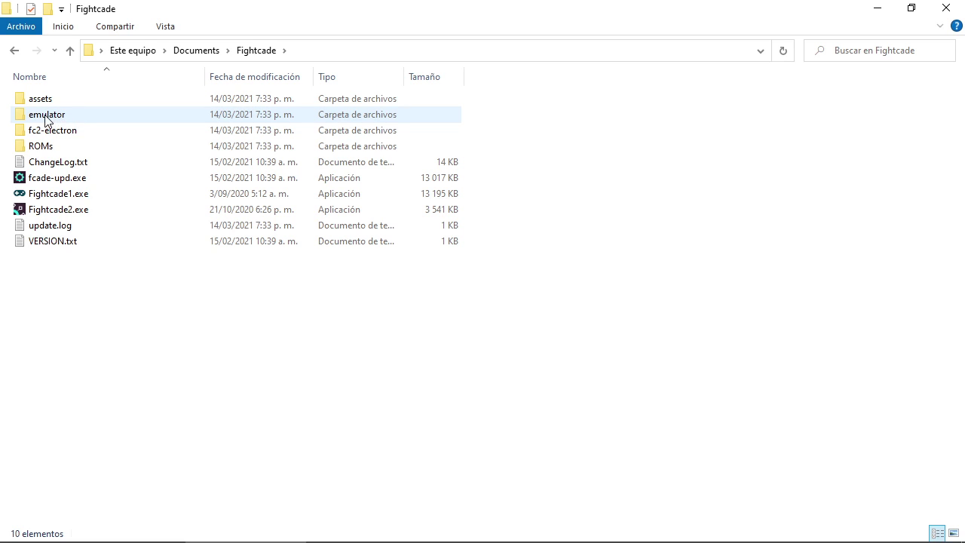
double_click(86, 114)
left_click(40, 99)
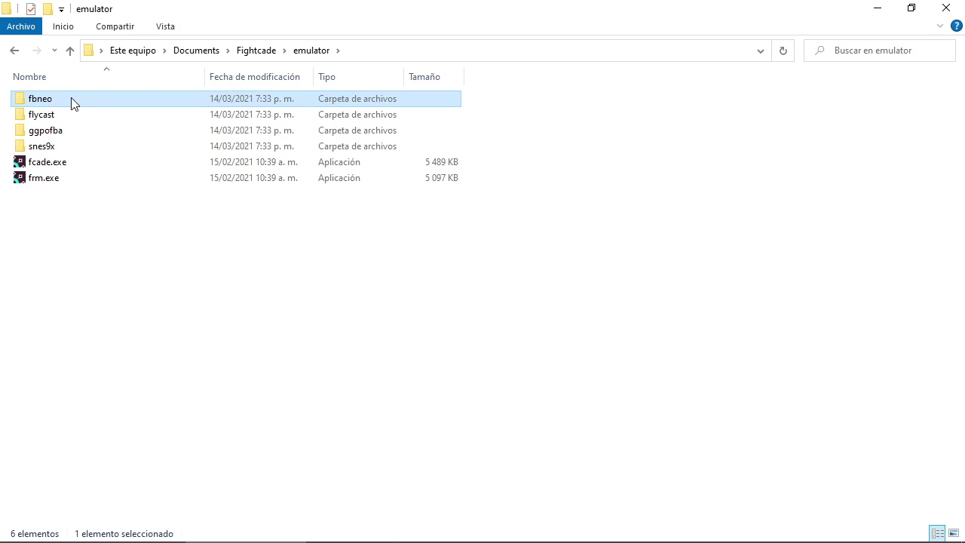
double_click(74, 103)
left_click(61, 118)
double_click(61, 120)
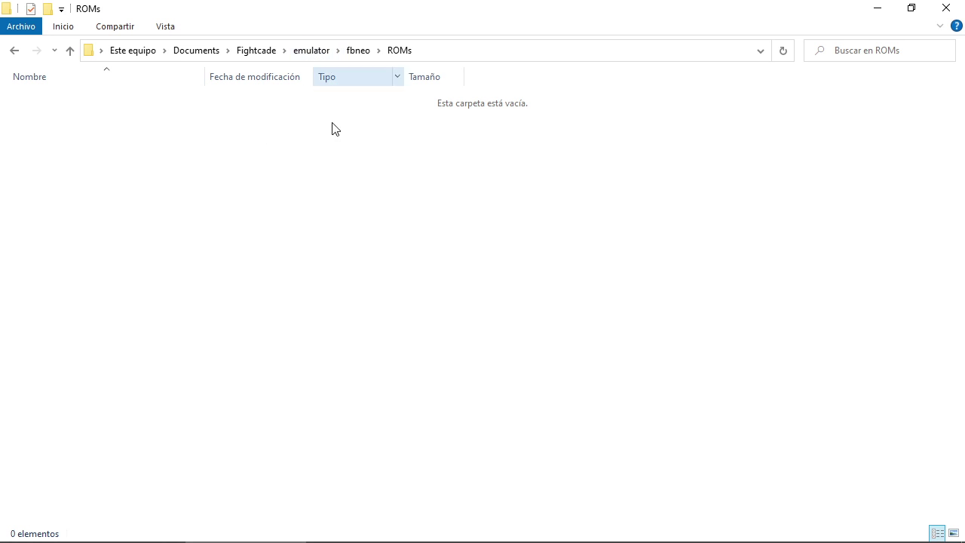
Paste the three cut game archives into the fbneo ROMs folder and reopen it from fbneo to check its location
right_click(340, 296)
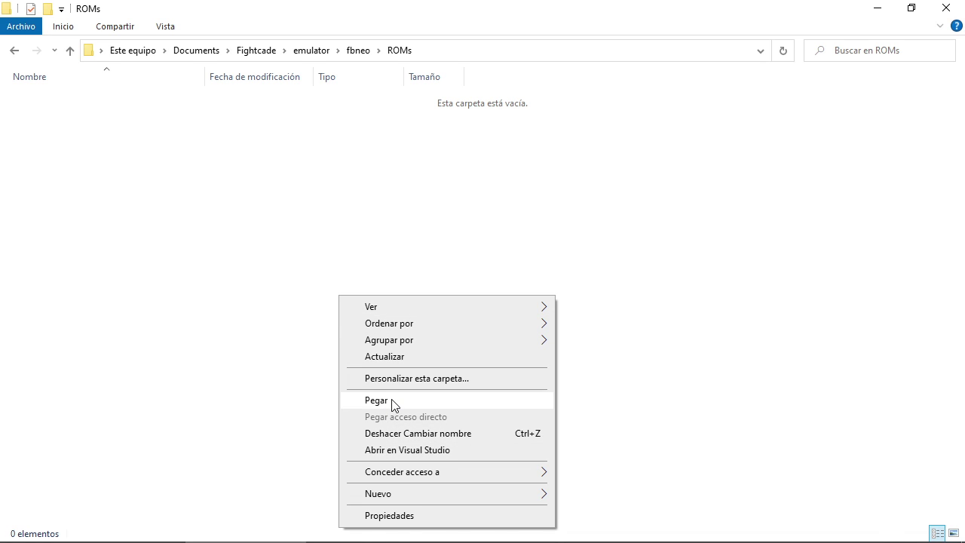
left_click(392, 405)
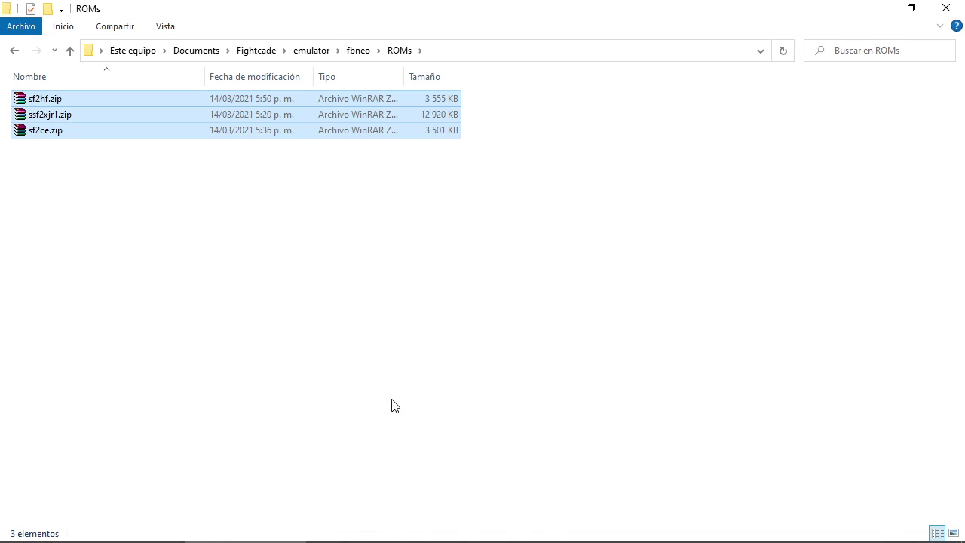
left_click(324, 300)
left_click(358, 50)
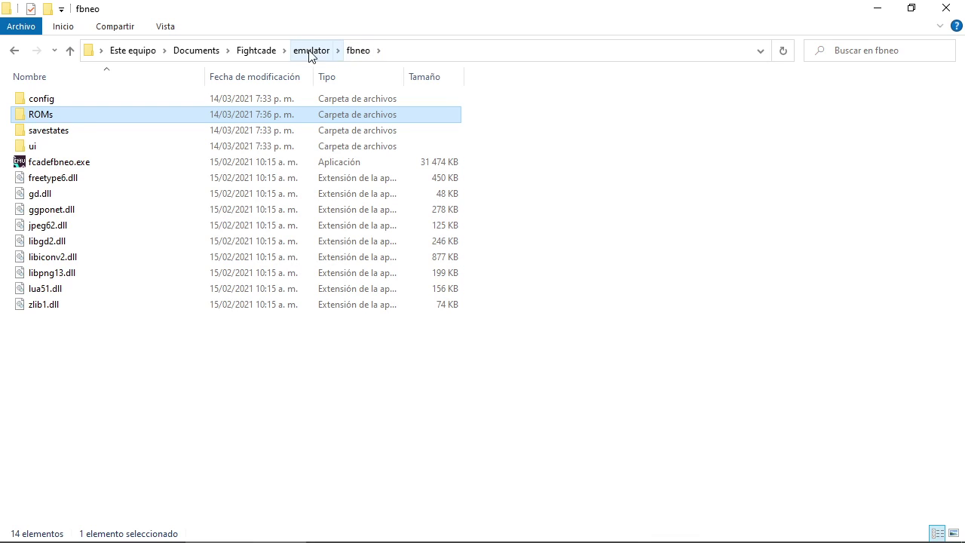
double_click(44, 114)
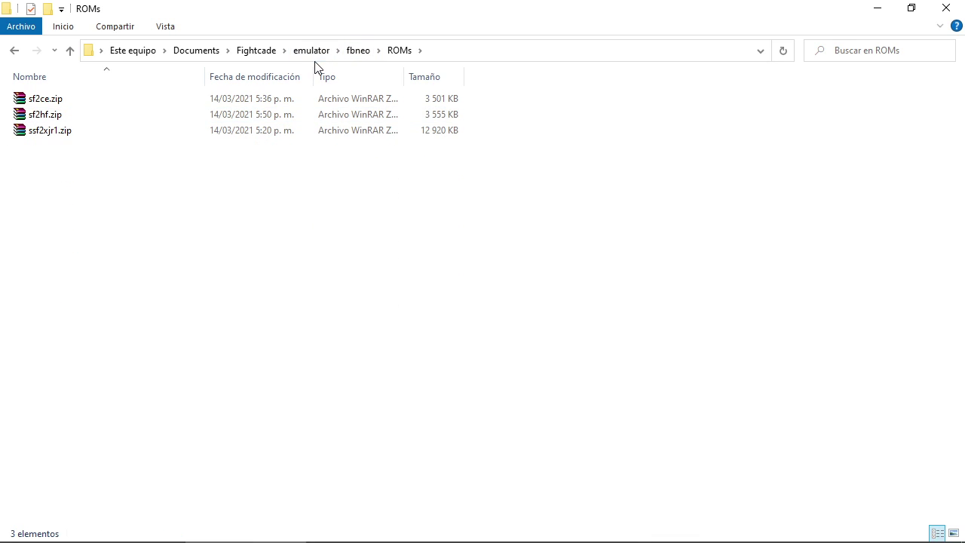
Return to the main Fightcade folder and launch Fightcade2.exe in a maximised window
left_click(302, 55)
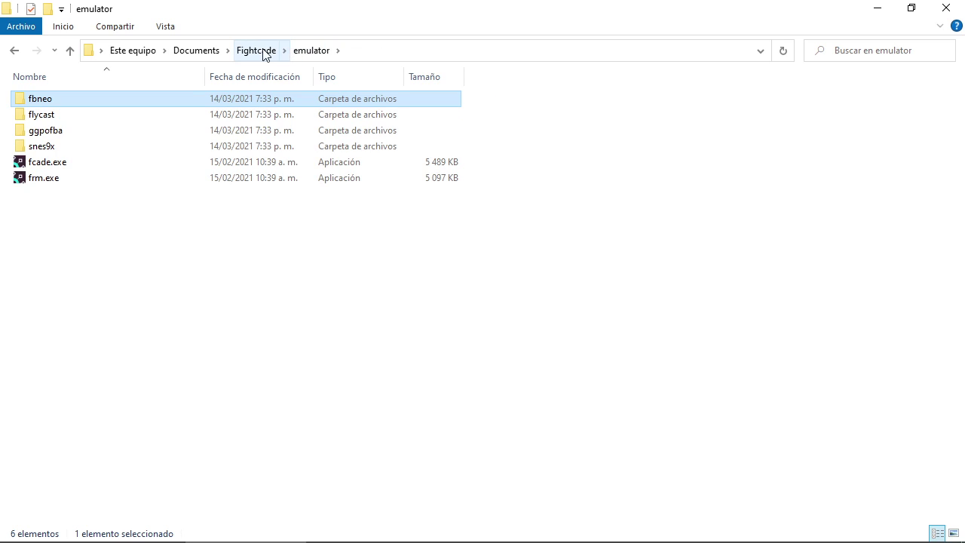
left_click(263, 53)
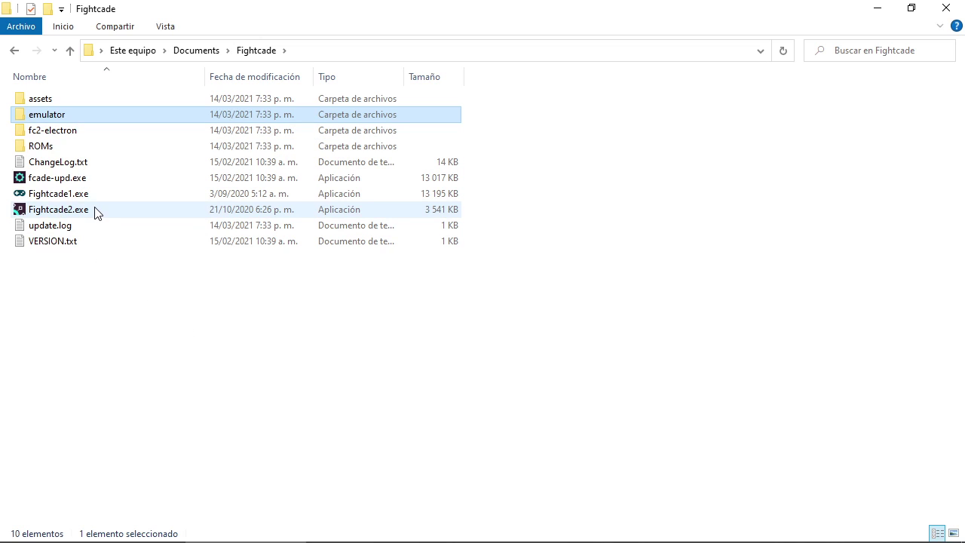
left_click(70, 211)
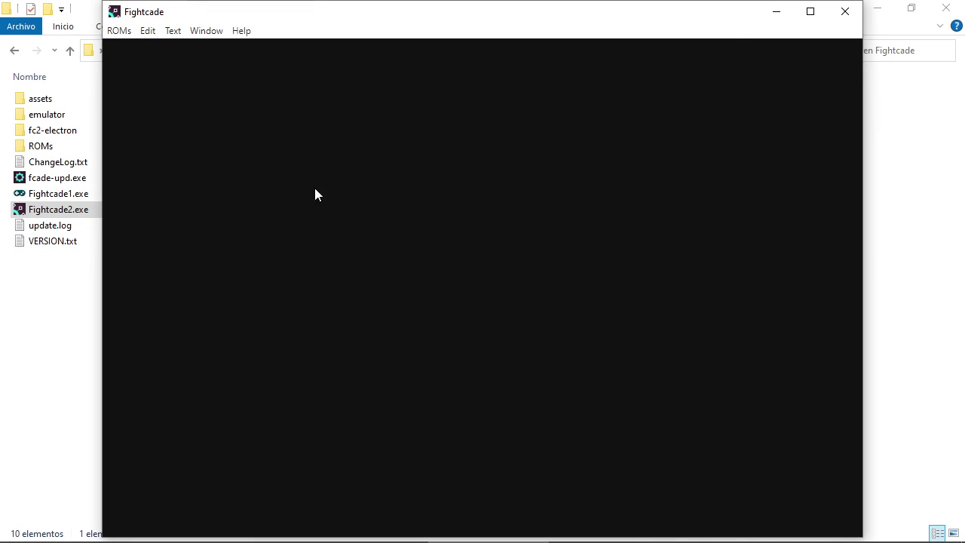
left_click(809, 12)
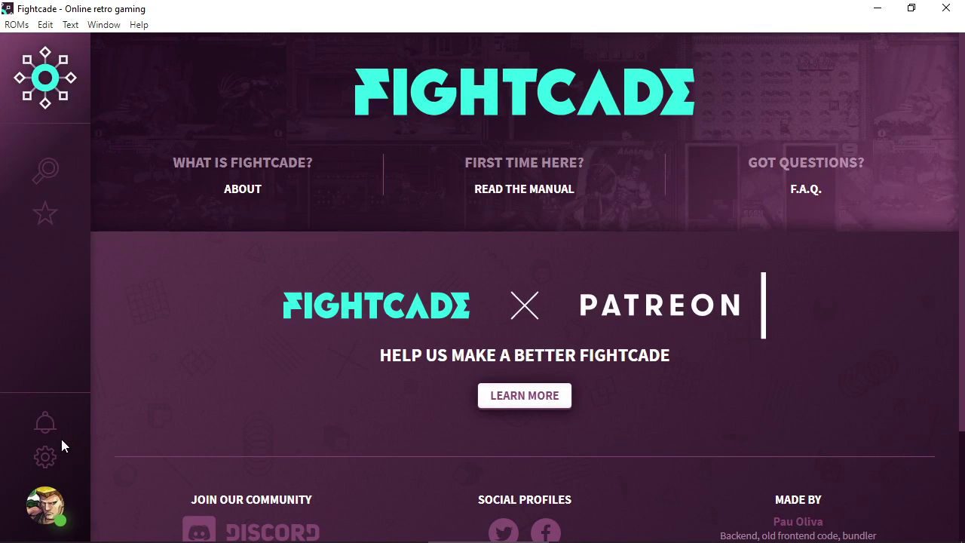
Look over the account's online status and log-out options, close them and open the game channel search
left_click(59, 510)
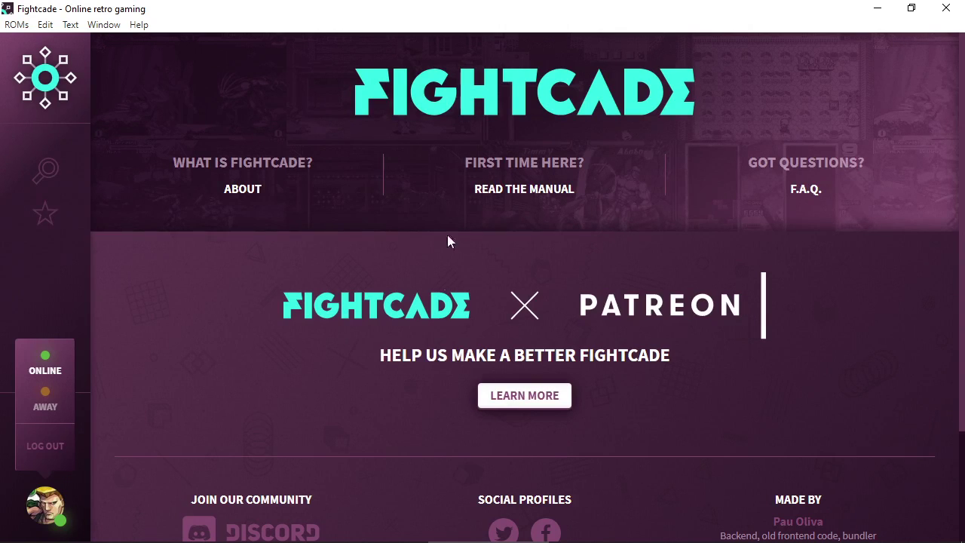
left_click(275, 216)
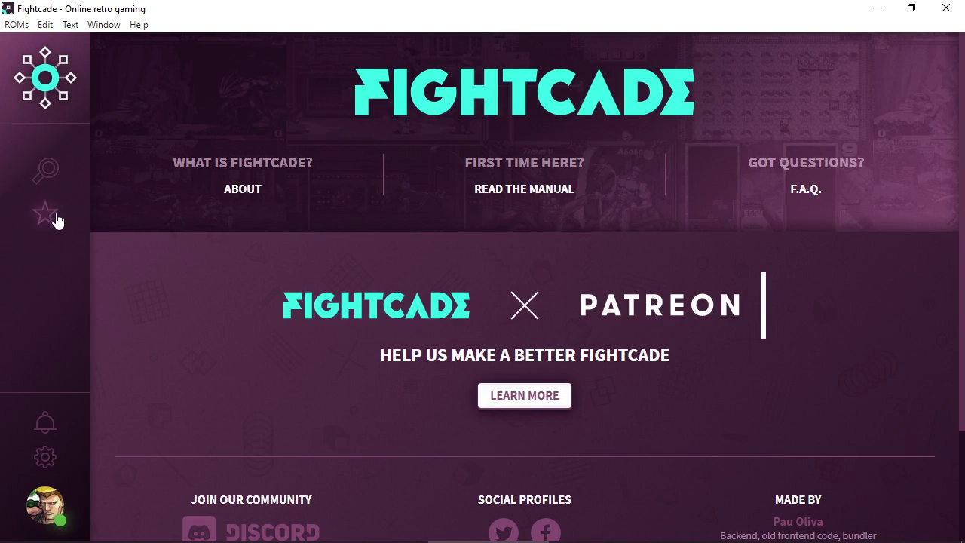
left_click(47, 175)
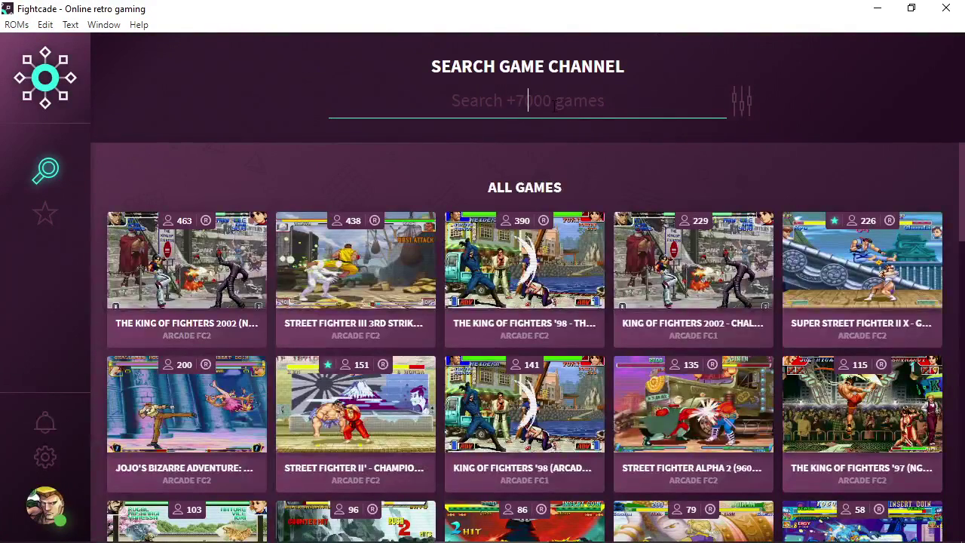